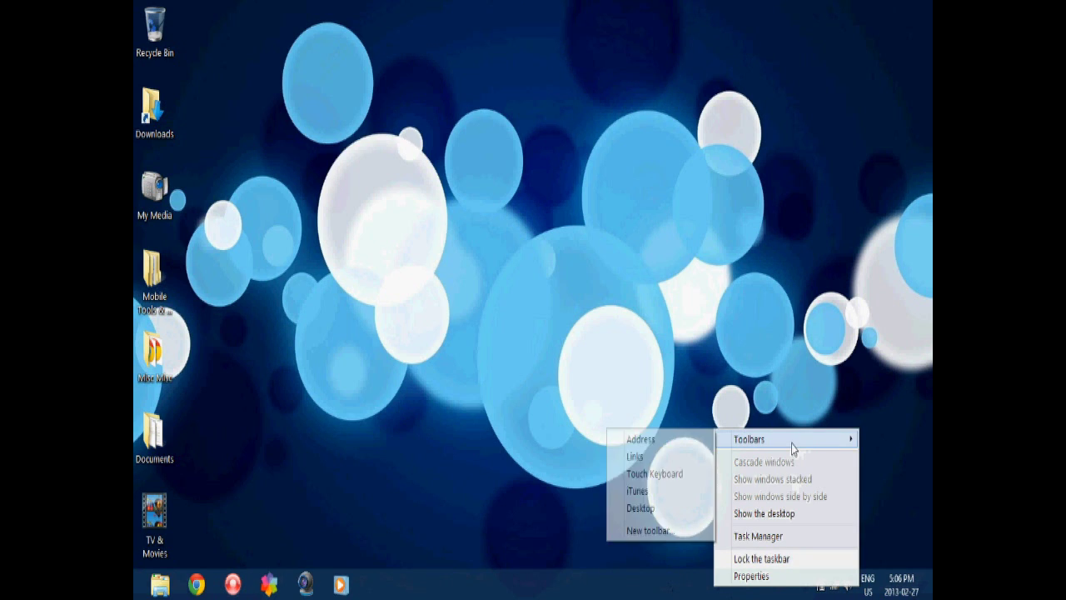
# Choose New toolbar from the taskbar's Toolbars menu to open the folder chooser
pyautogui.click(658, 533)
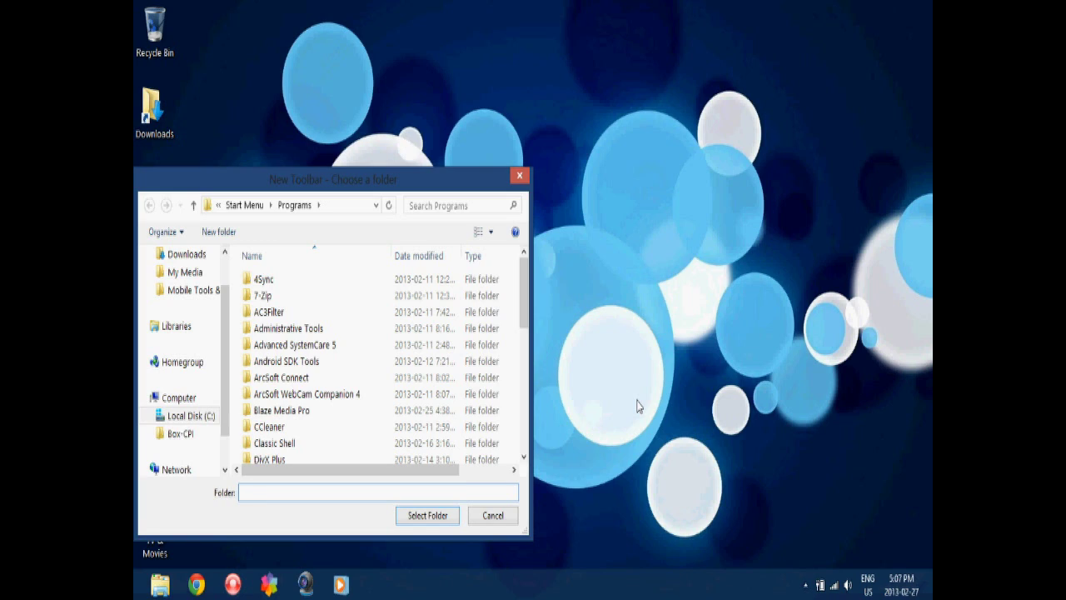
# Create a toolbar from the folder %ProgramData%\Microsoft\Windows\Start Menu\Programs
pyautogui.write('%')
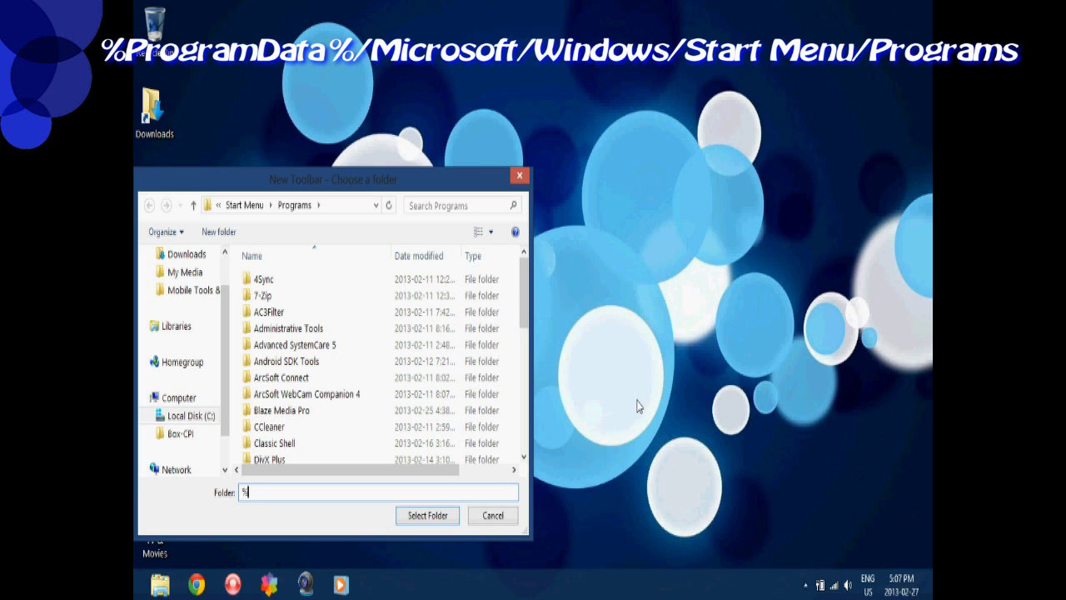
pyautogui.write('Program')
pyautogui.write('Data')
pyautogui.write('%')
pyautogui.write('\\')
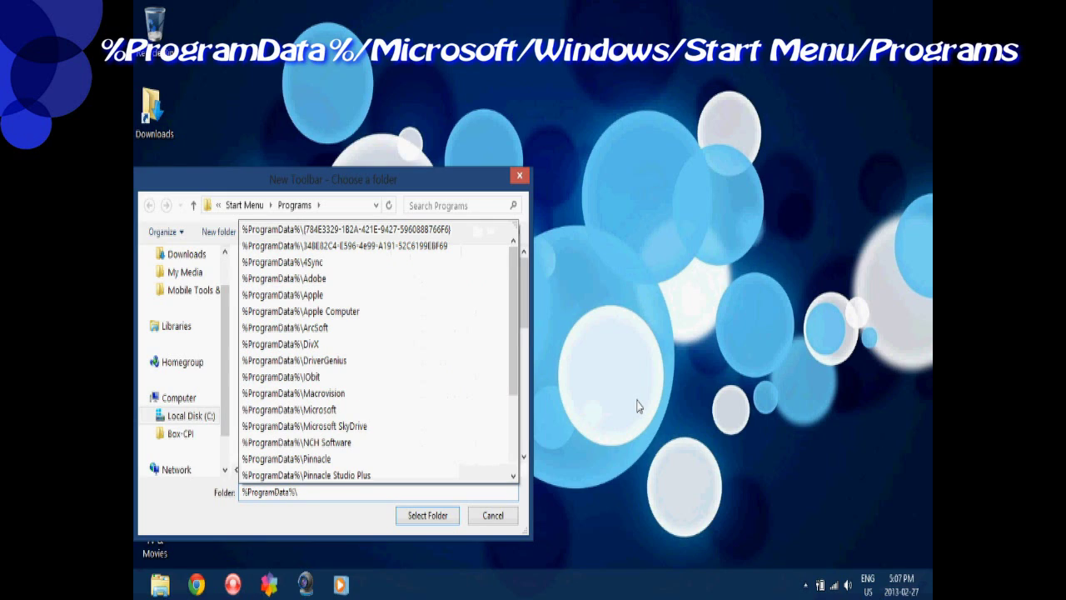
pyautogui.write('Micr')
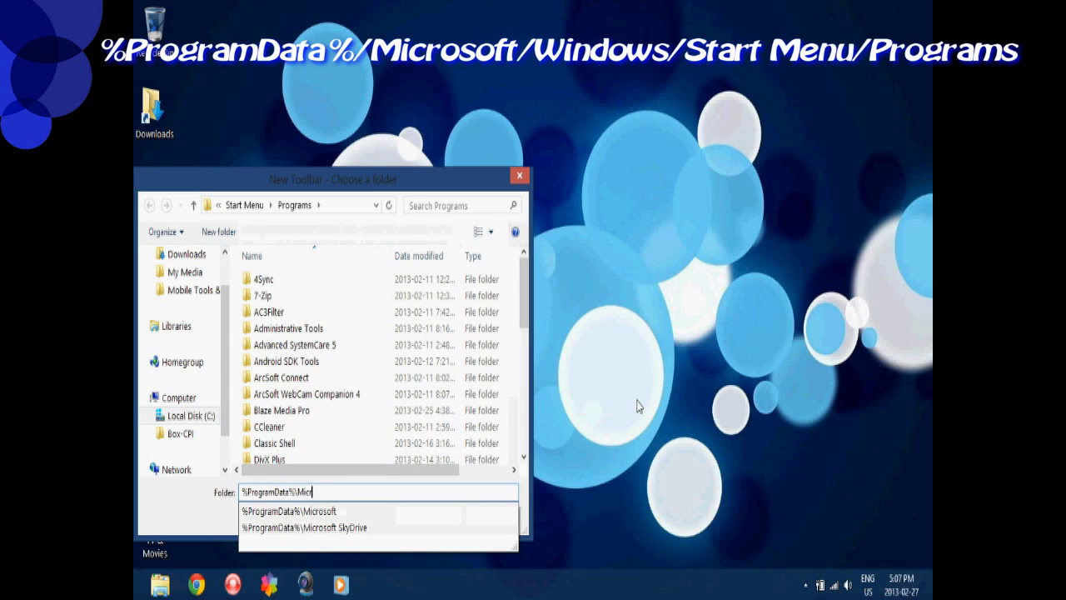
pyautogui.write('osoft')
pyautogui.write('\\W')
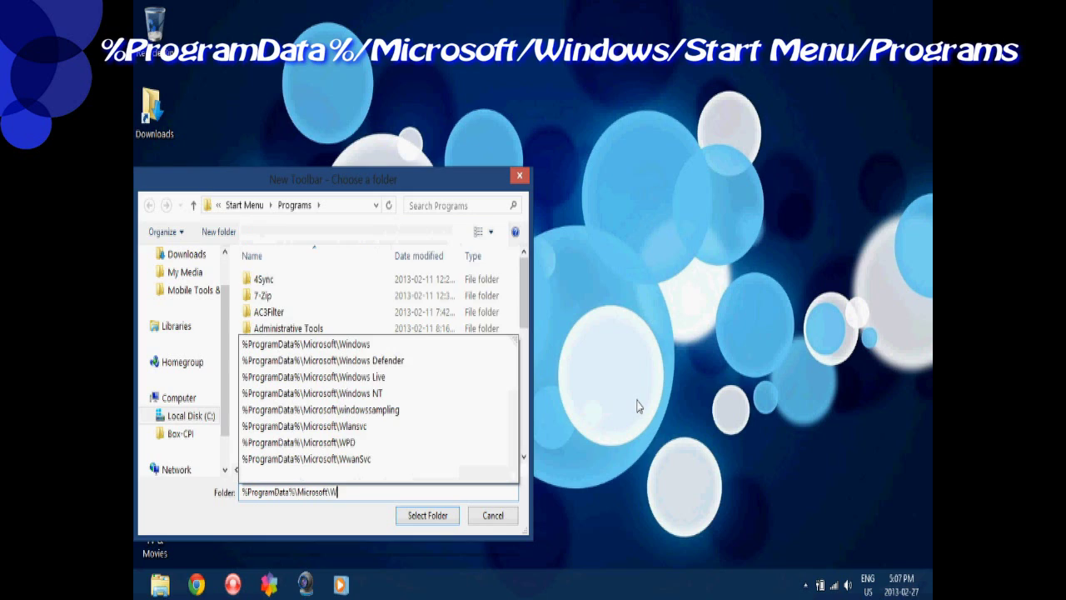
pyautogui.write('indows')
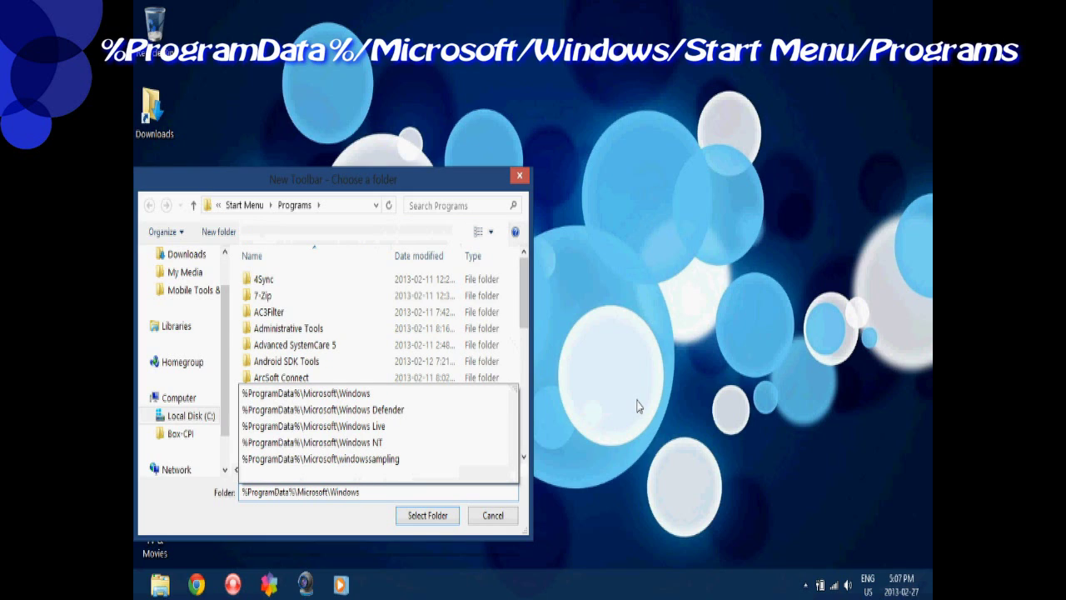
pyautogui.write('\\Star')
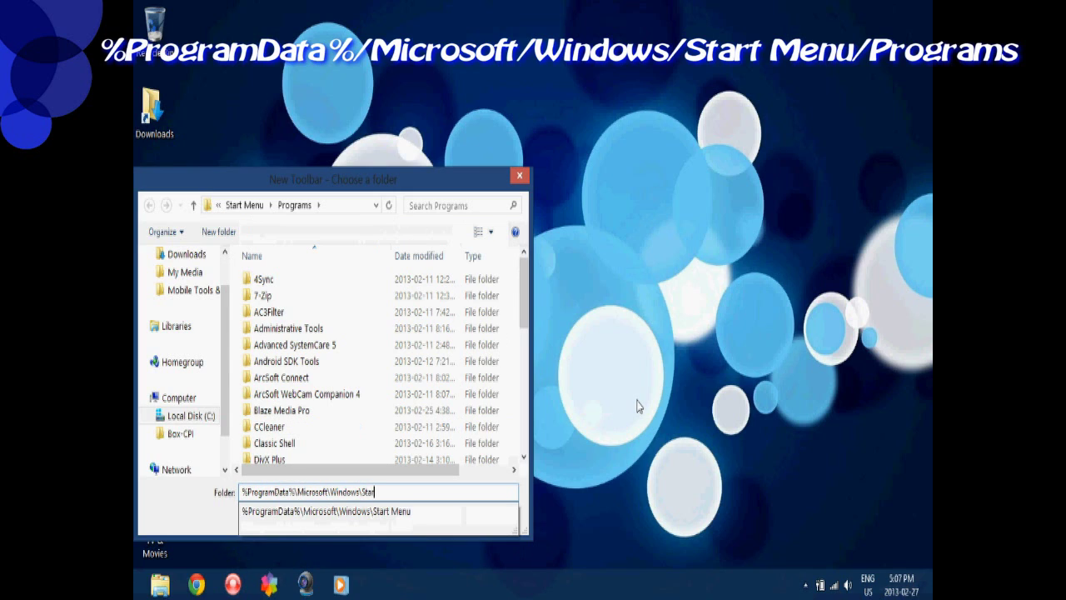
pyautogui.write('t Me')
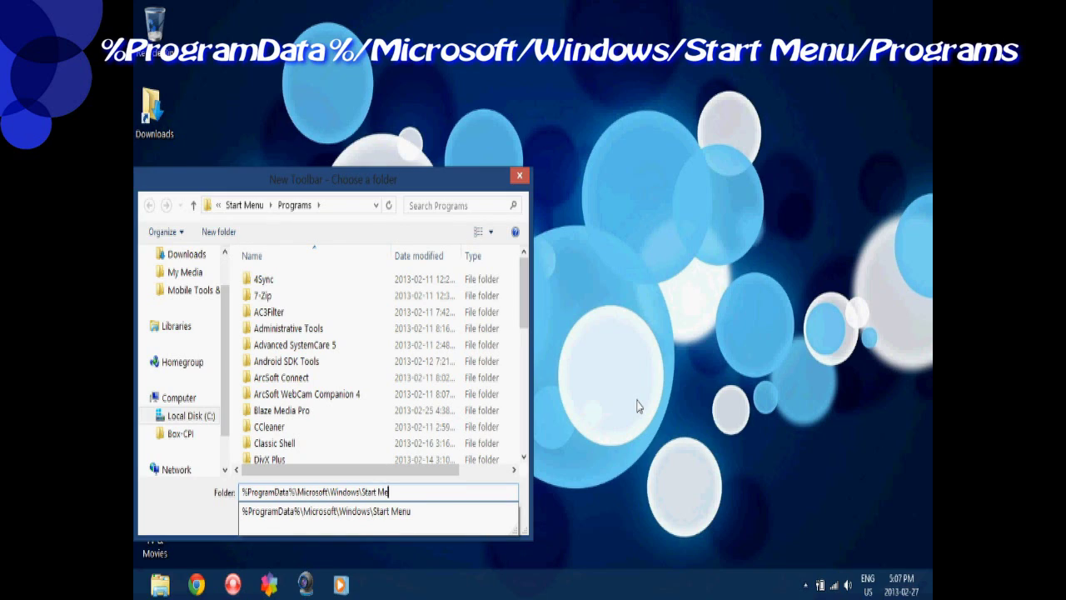
pyautogui.write('nu')
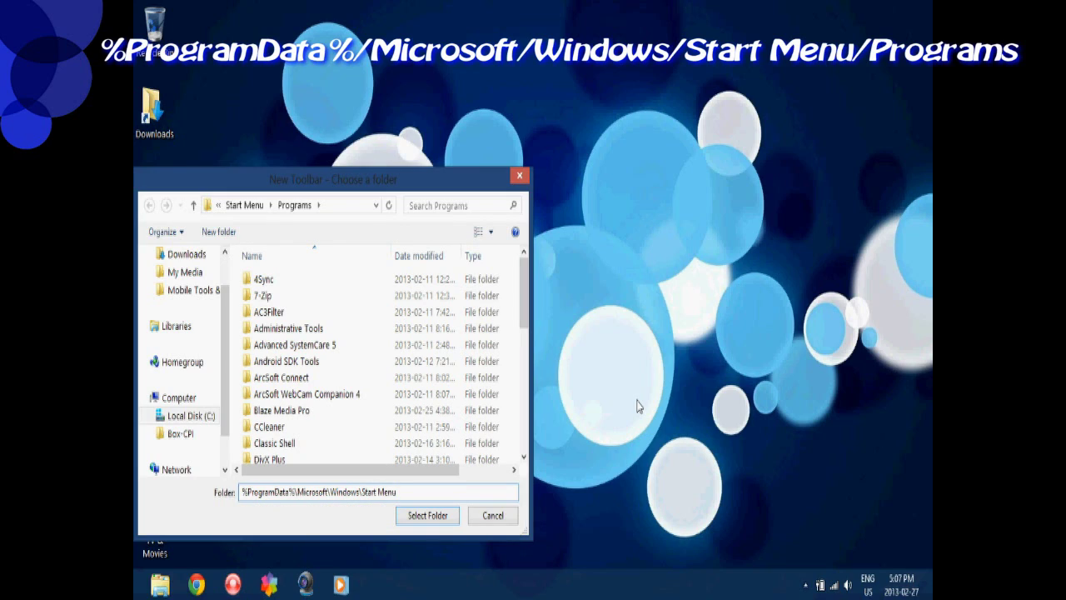
pyautogui.write('\\')
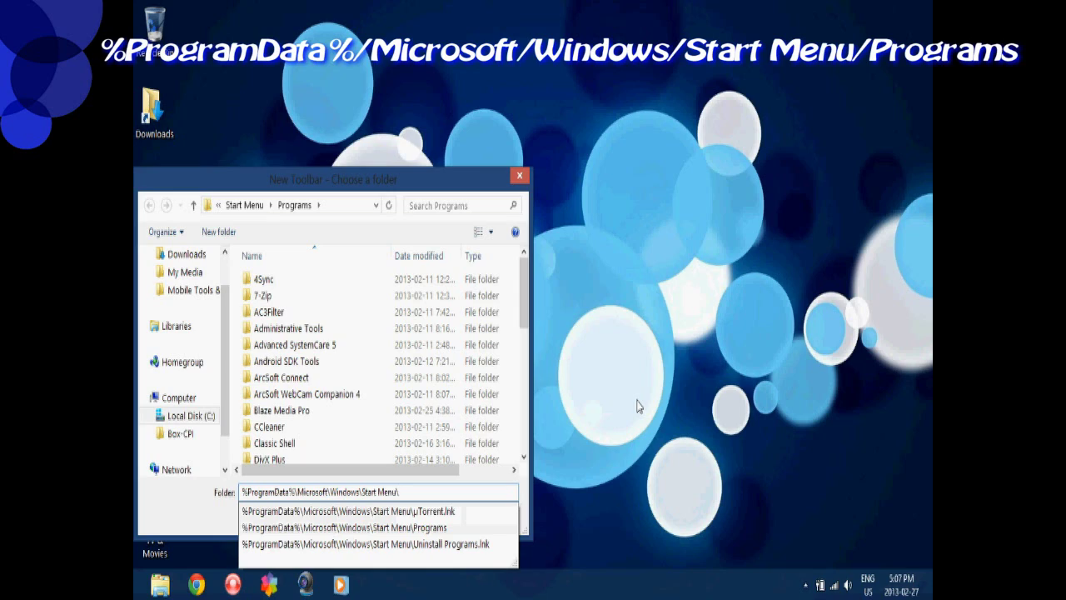
pyautogui.write('Pr')
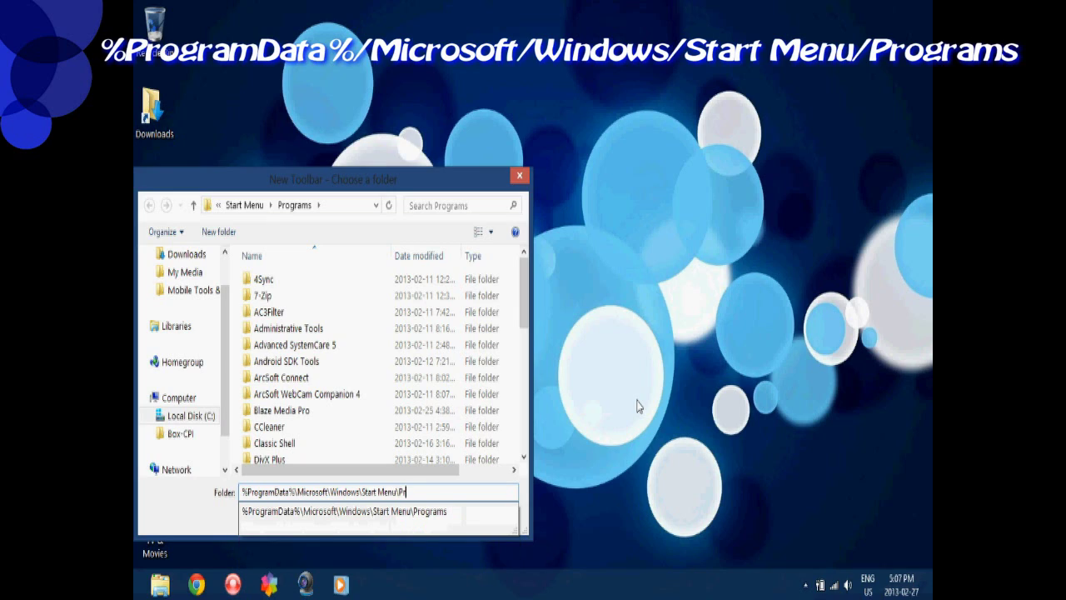
pyautogui.write('gams')
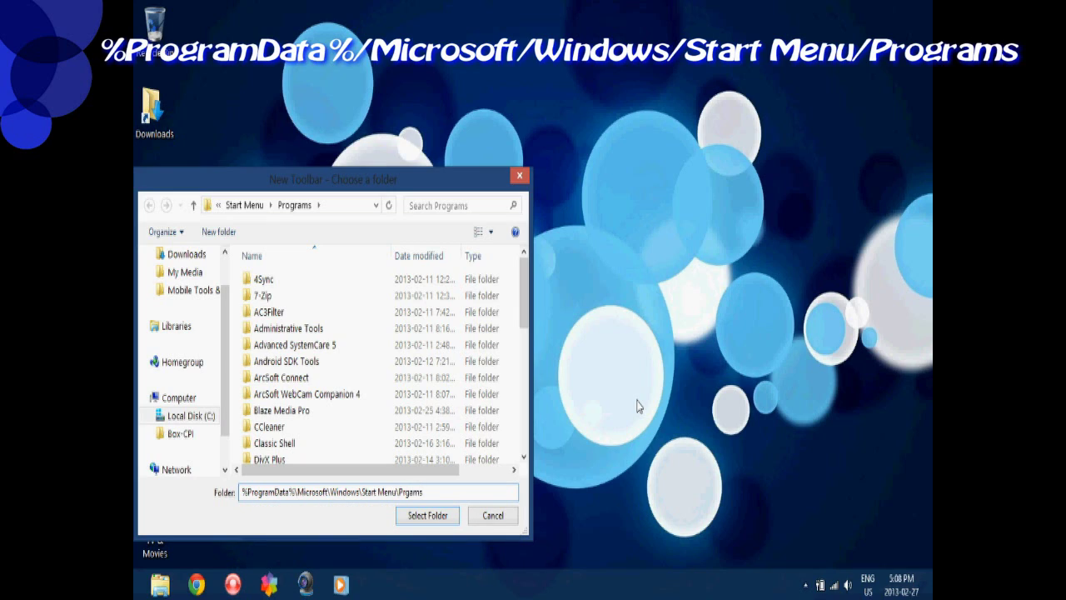
pyautogui.press('BackSpace')
pyautogui.press('BackSpace')
pyautogui.press('BackSpace')
pyautogui.press('BackSpace')
pyautogui.write('o')
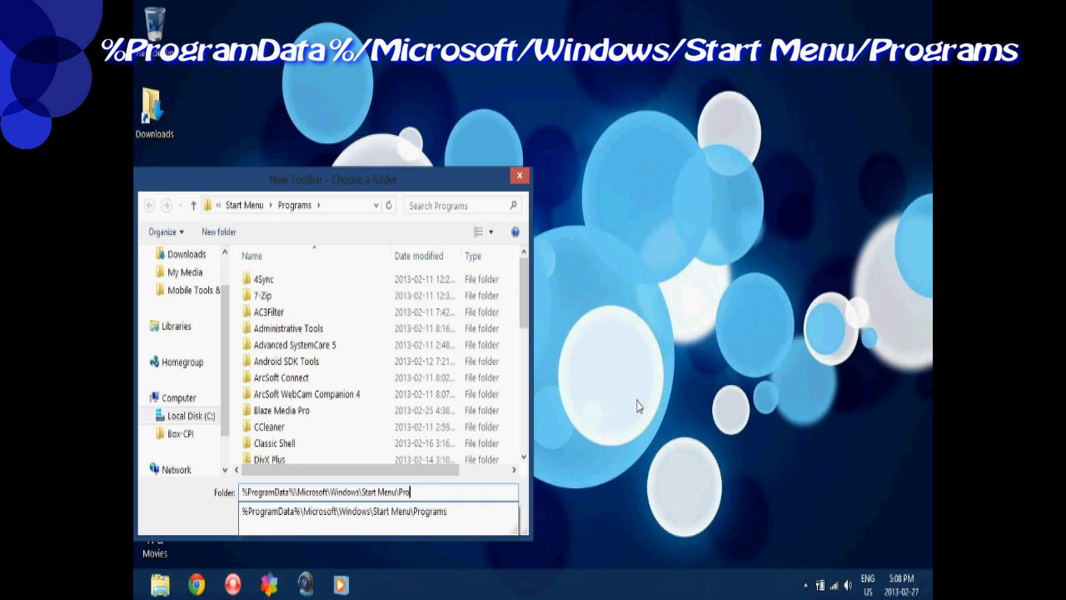
pyautogui.write('grams')
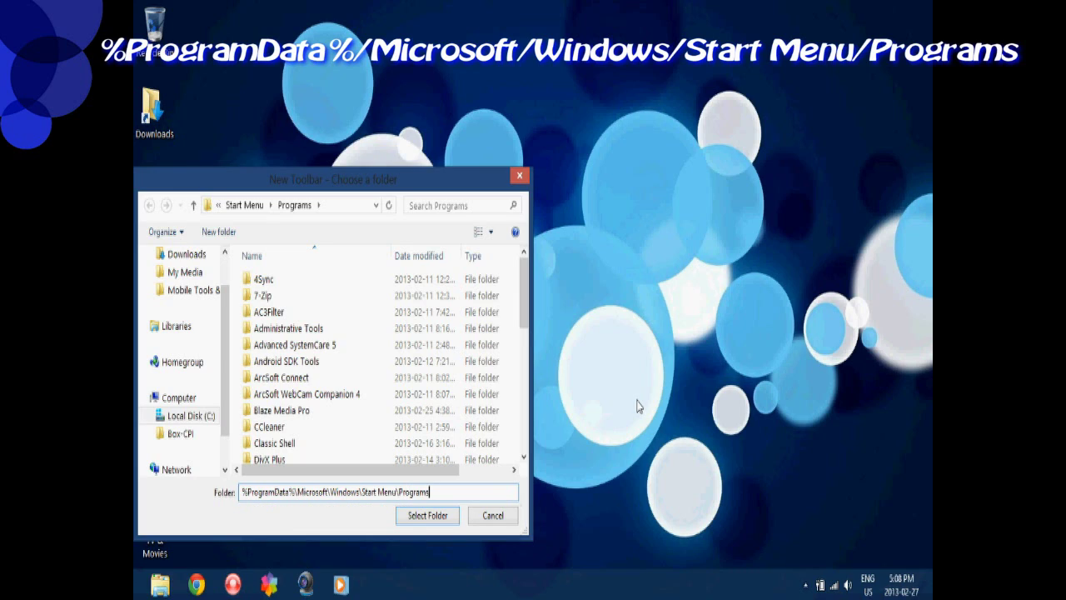
pyautogui.click(421, 521)
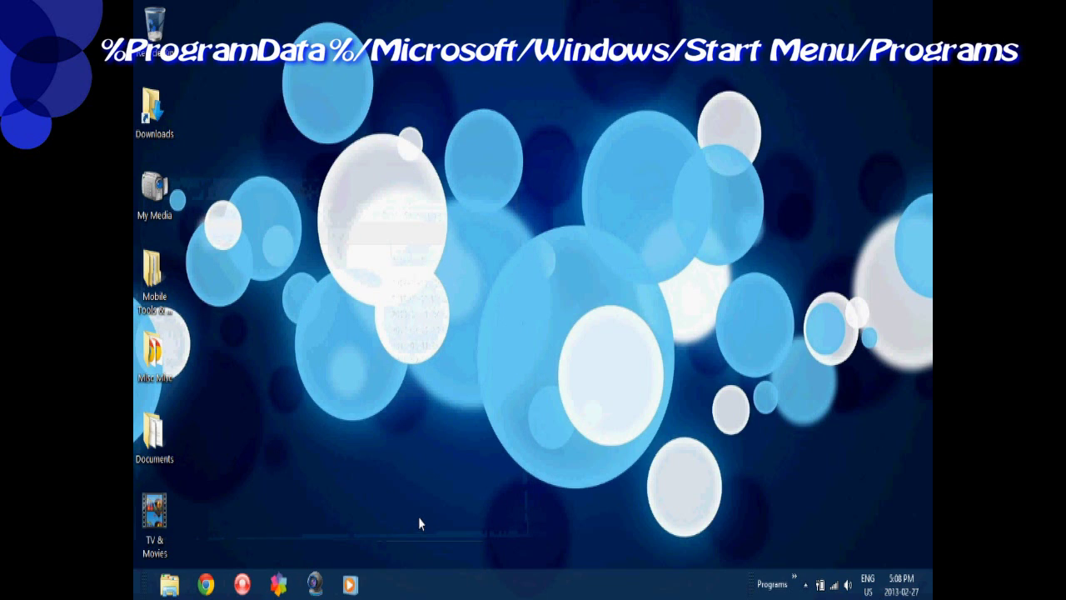
pyautogui.click(795, 583)
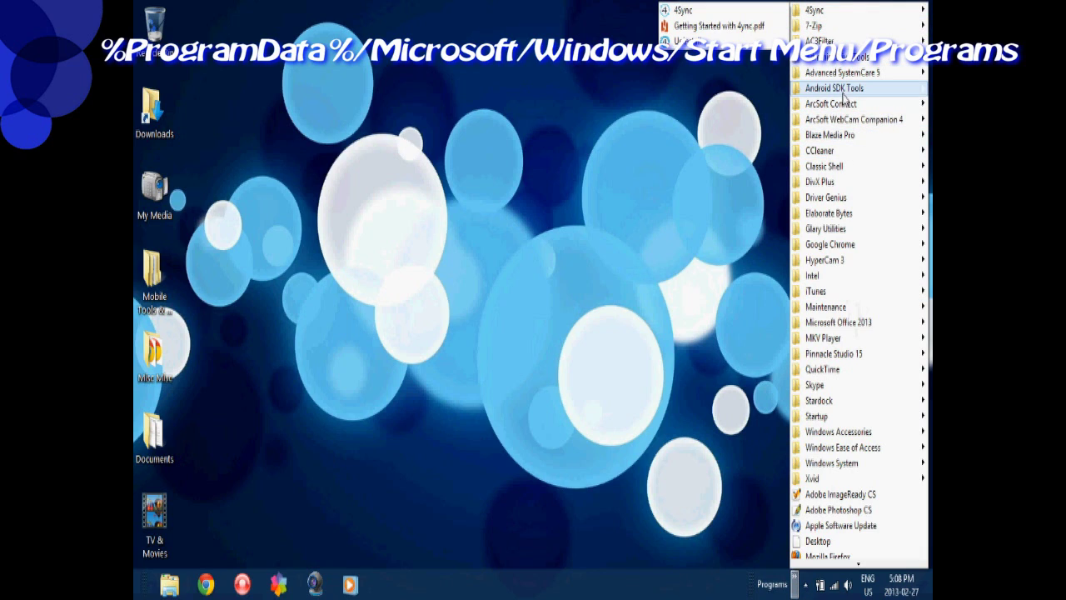
pyautogui.moveTo(858, 338)
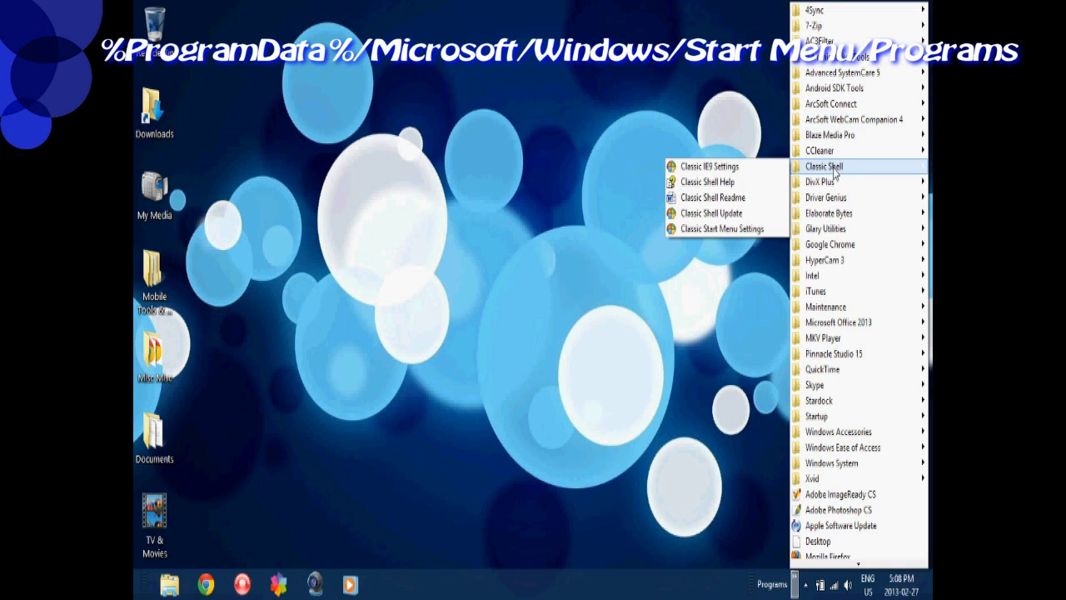
pyautogui.moveTo(822, 337)
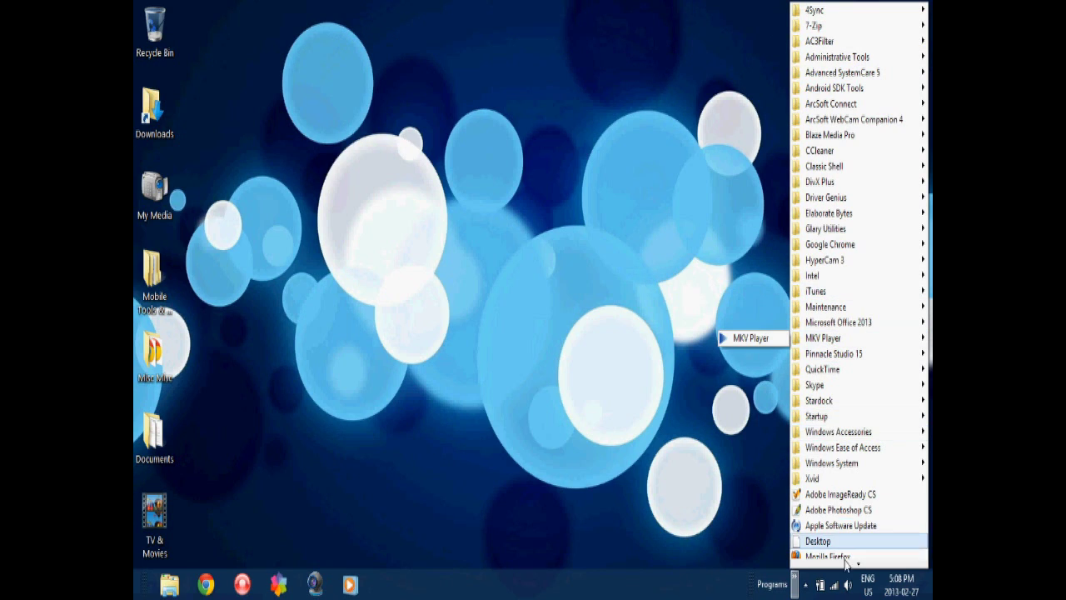
pyautogui.scroll(-1, 833, 541)
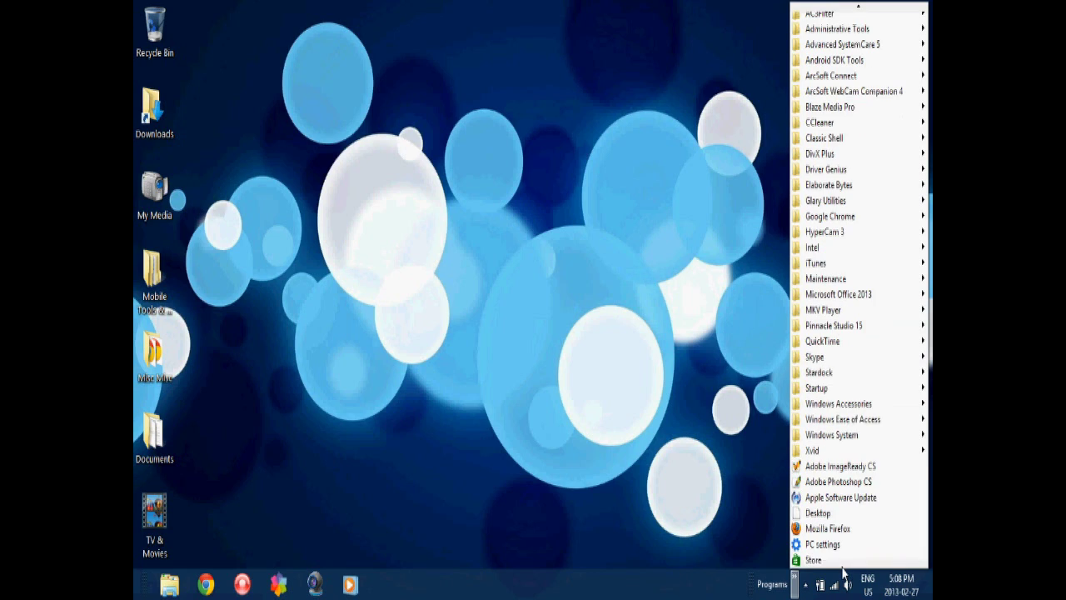
pyautogui.click(684, 238)
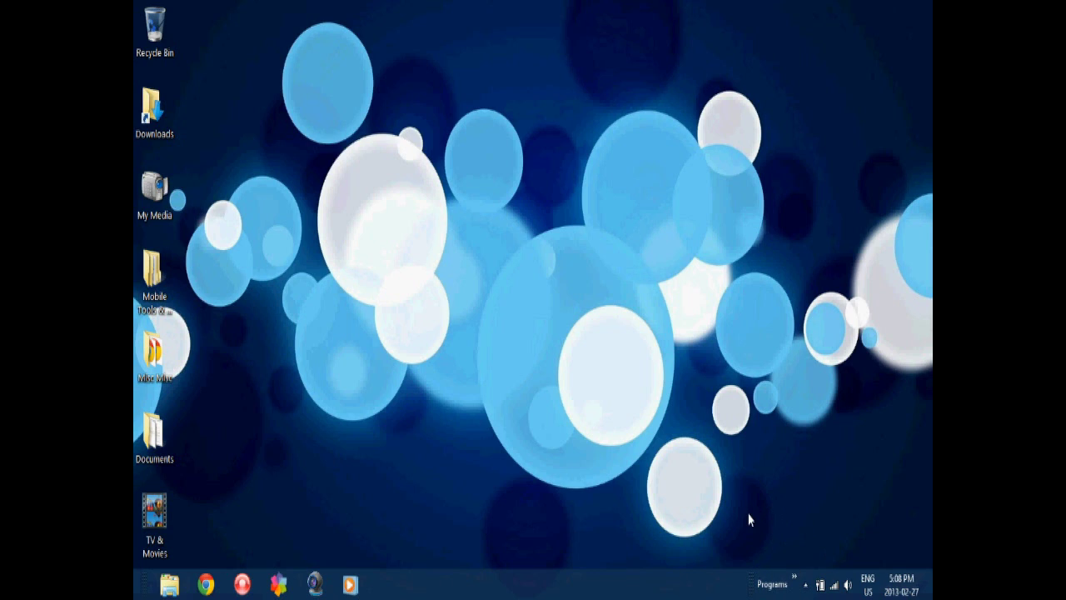
# Uncheck Programs under the taskbar's Toolbars menu to remove that toolbar
pyautogui.rightClick(698, 591)
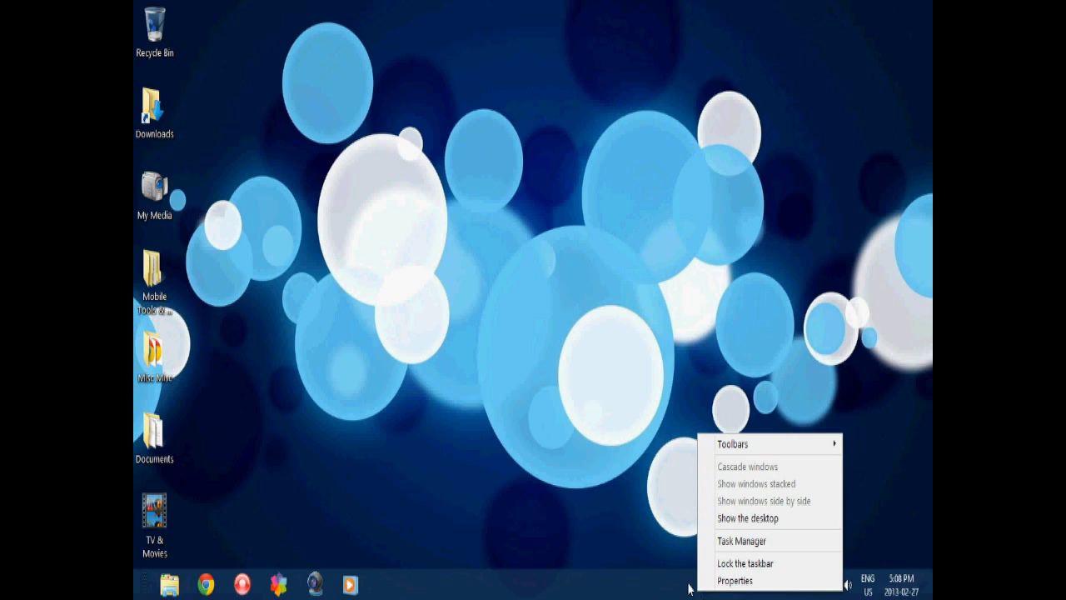
pyautogui.moveTo(749, 443)
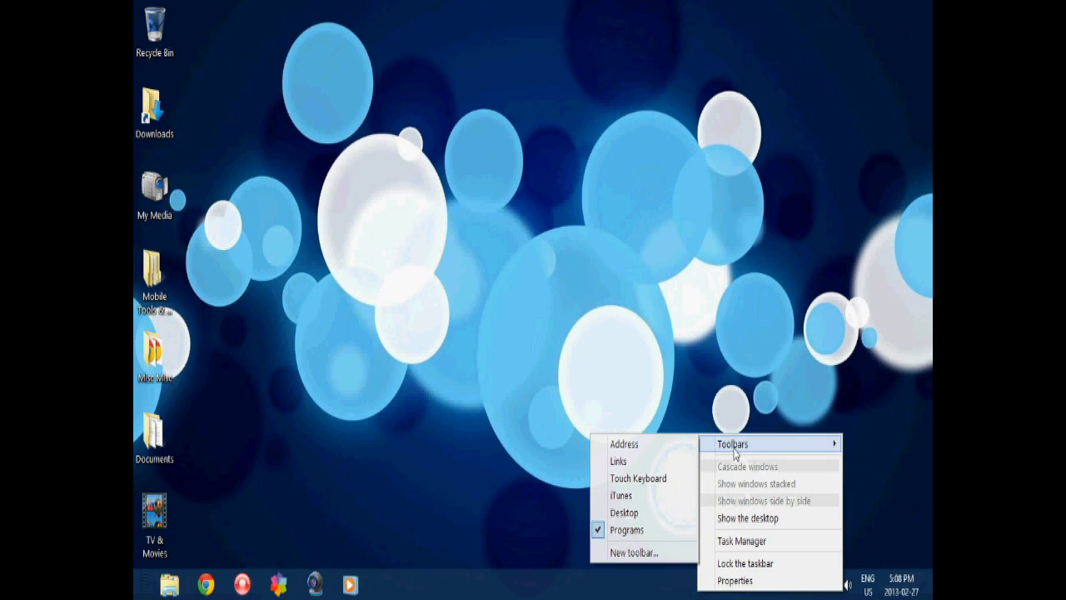
pyautogui.click(601, 531)
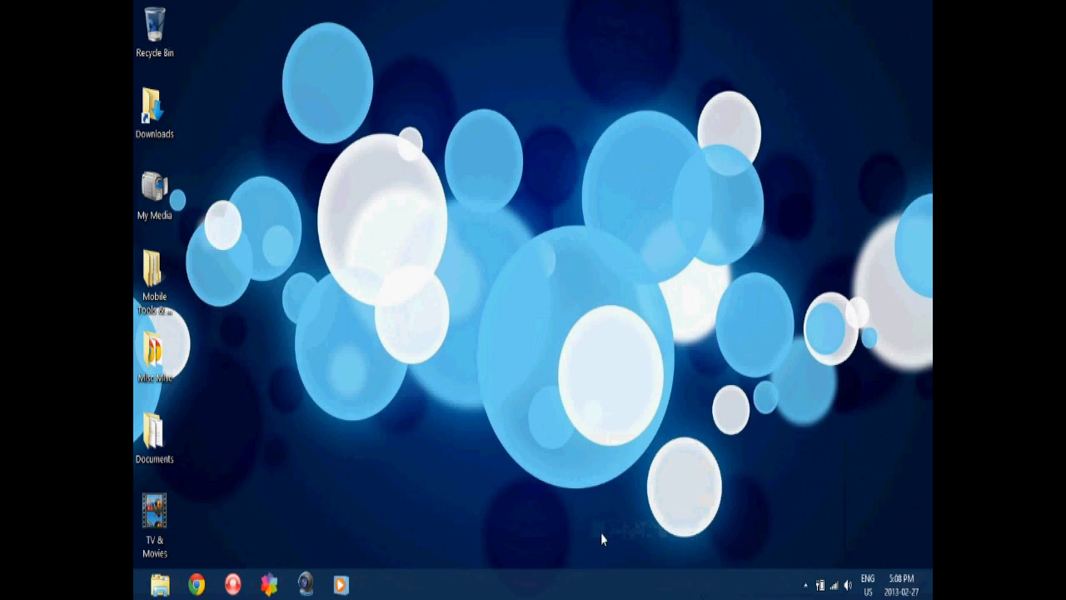